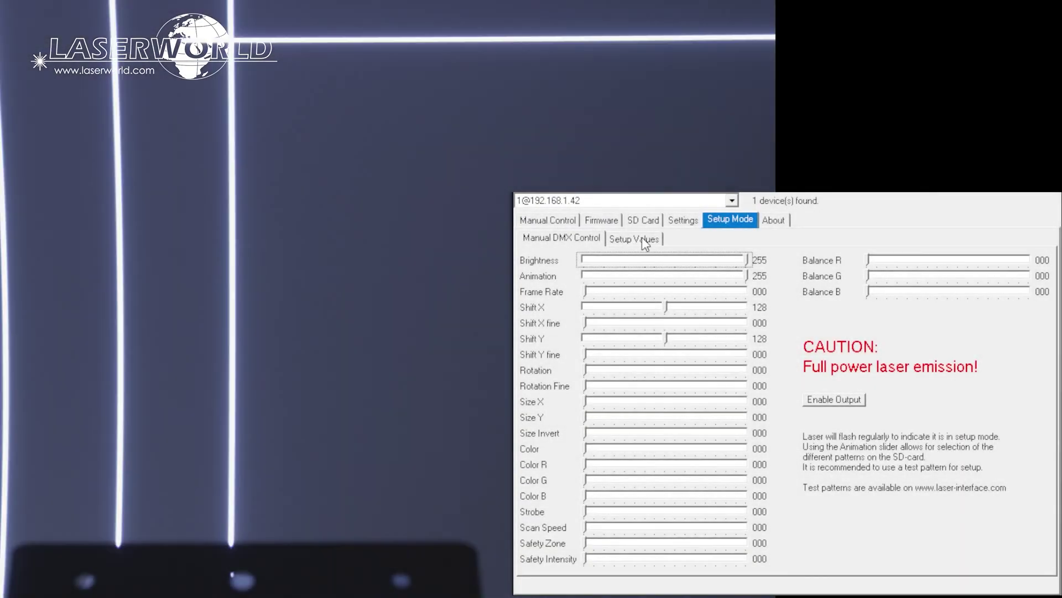
Show the Setup Values and widen the projection's horizontal size to 151.
left_click(641, 238)
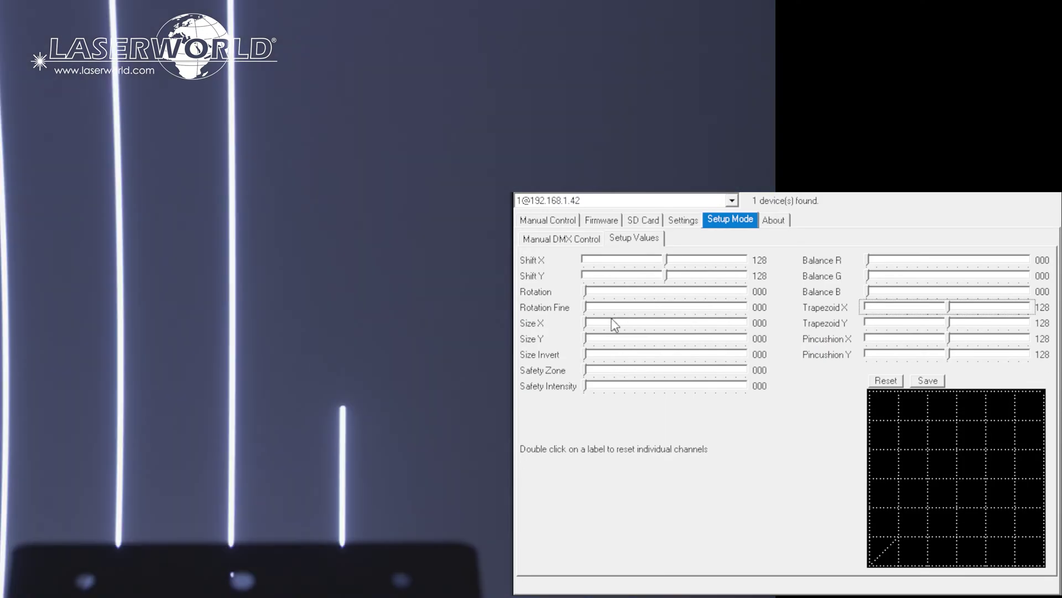
left_click(586, 324)
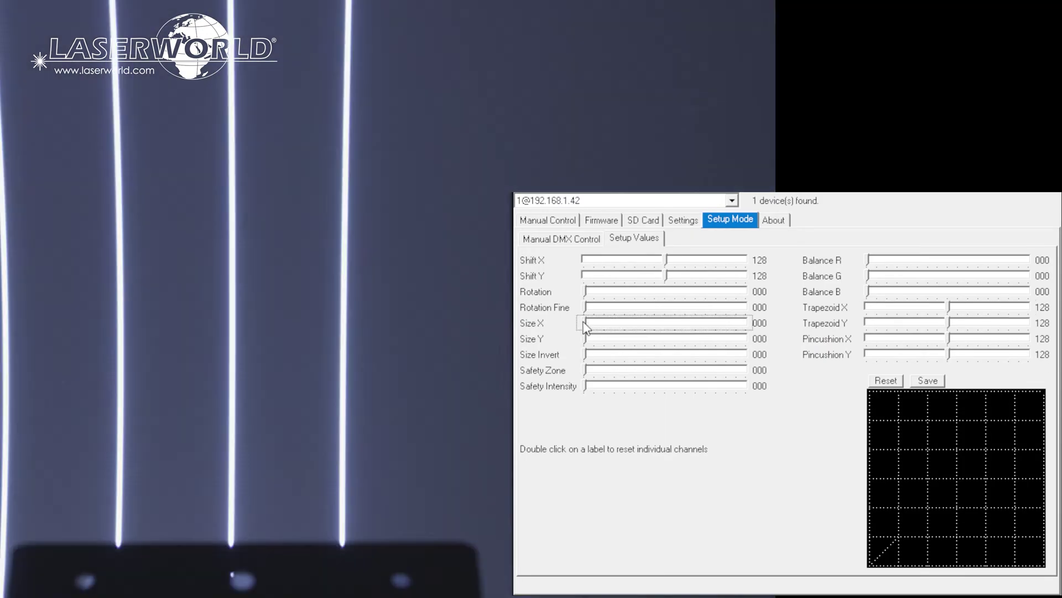
left_click_drag(586, 324, 686, 332)
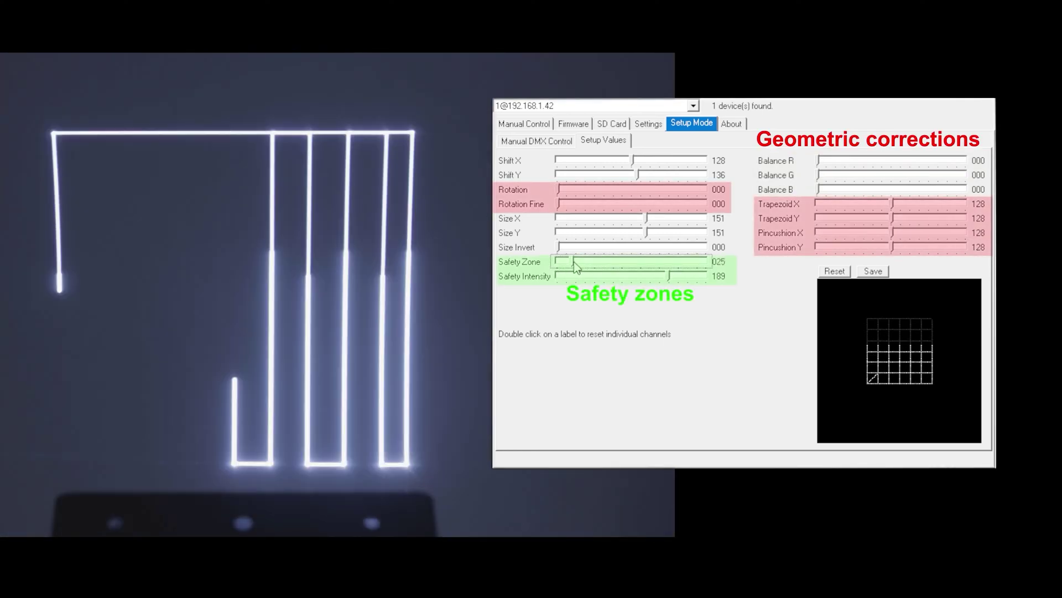
Return Pincushion X to 128 for a square grid and save the setup values.
mouse_move(876, 230)
left_mouse_down()
mouse_move(894, 231)
mouse_move(880, 225)
left_mouse_up()
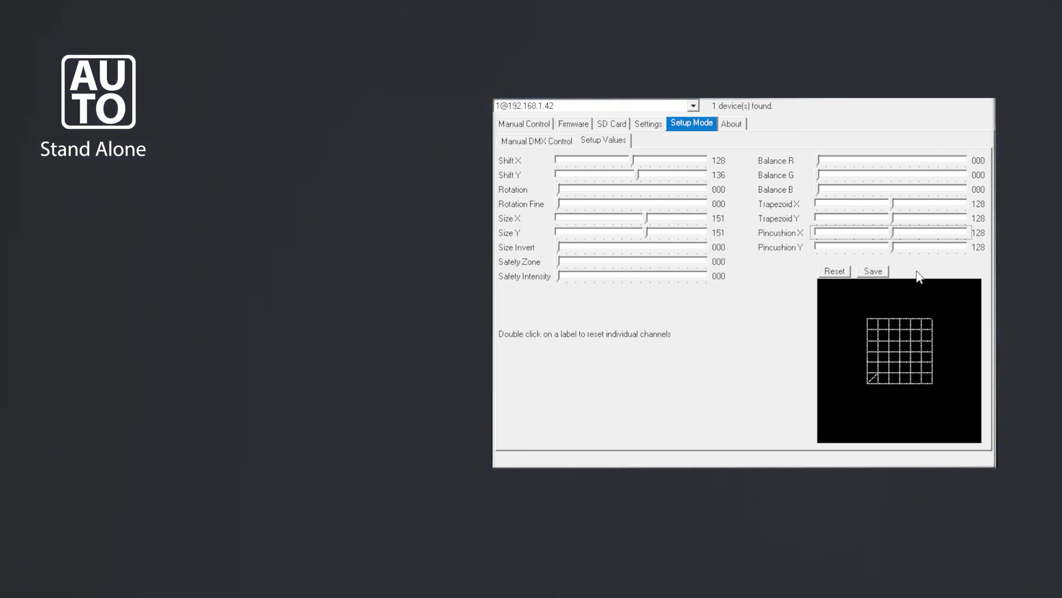
left_click(883, 275)
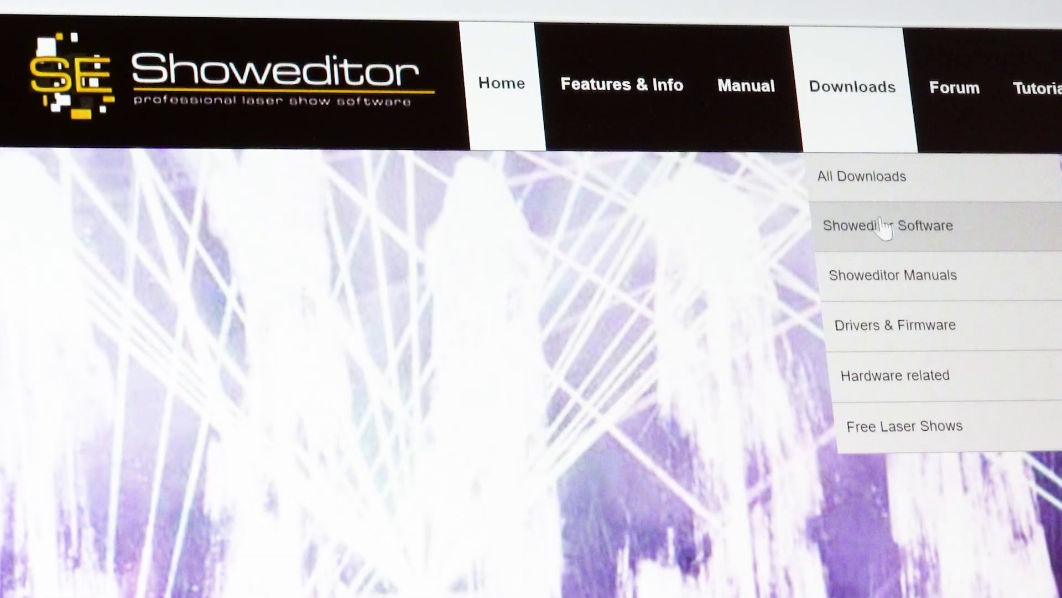
Go to the Showeditor Software downloads listing the V7 Complete Version and content pack.
left_click(883, 228)
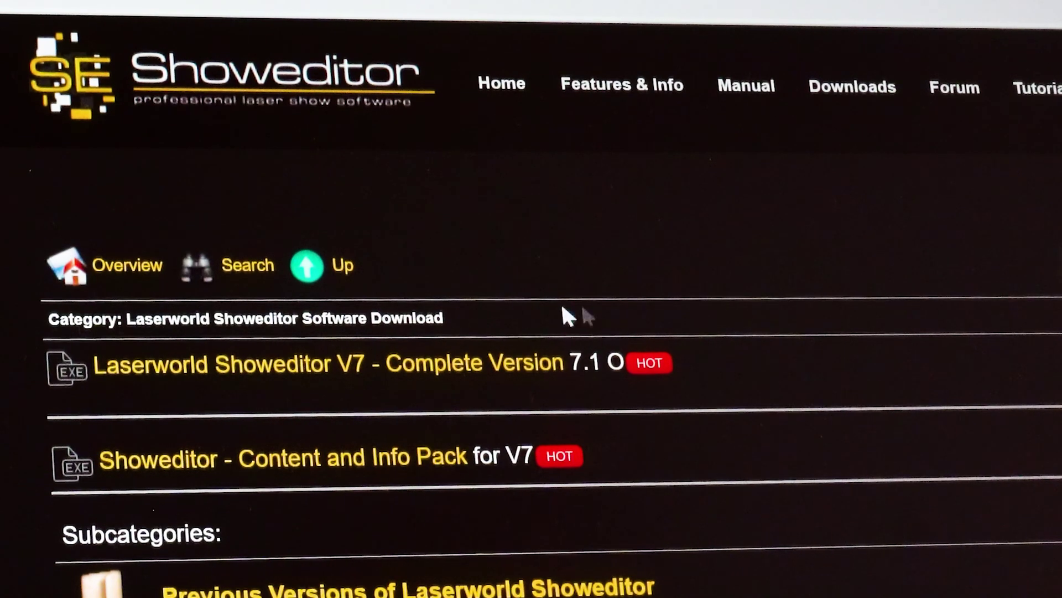